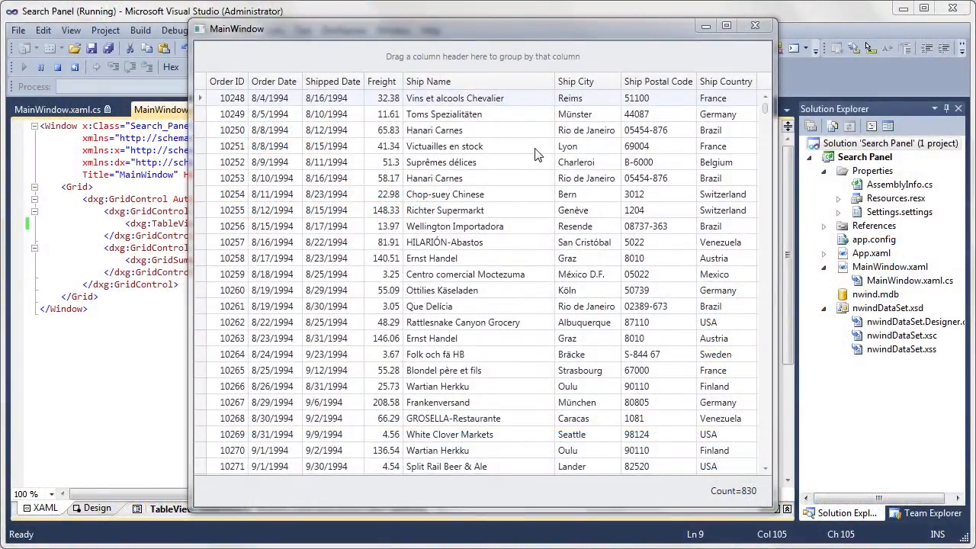
Step: Show the grid's search panel, search ana with a -ShipName: prefix, then stop debugging
right_click(505, 85)
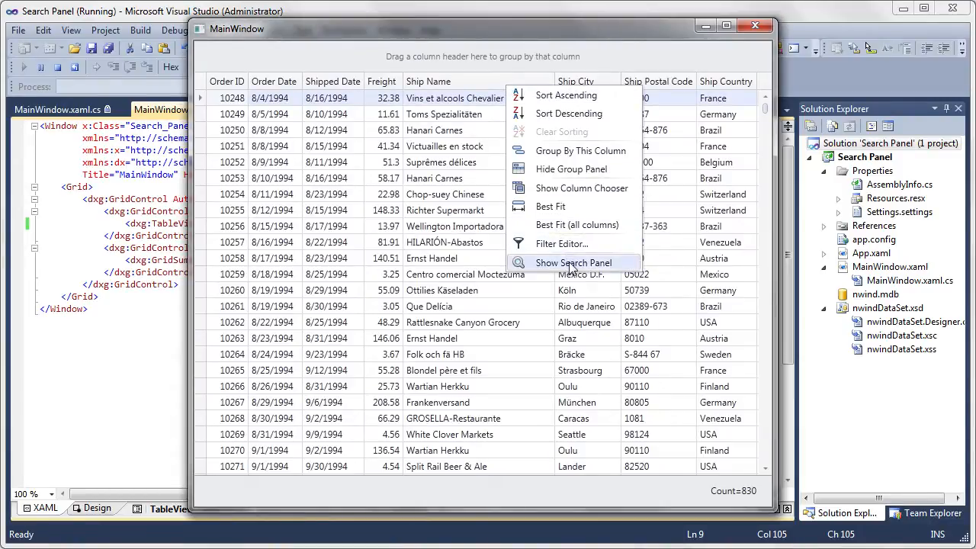
click(633, 266)
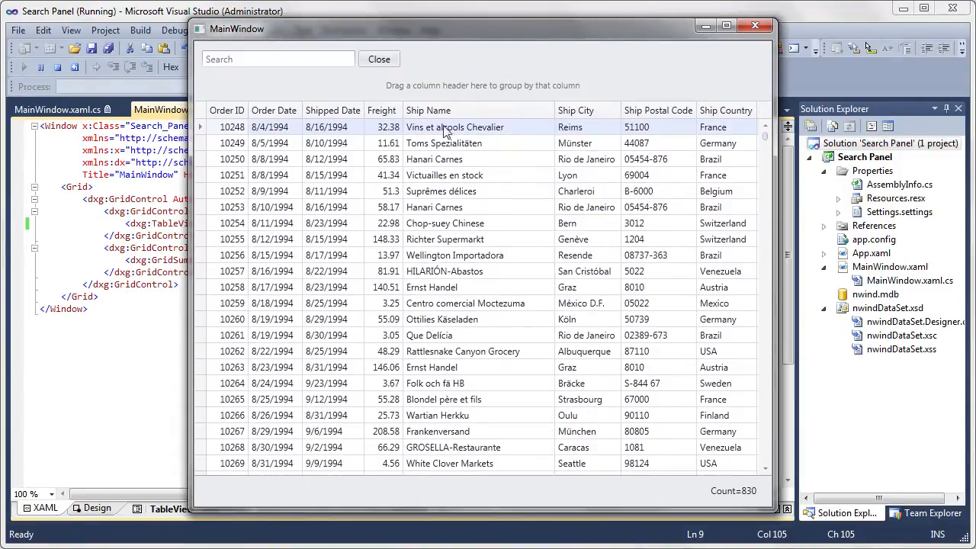
click(323, 58)
text(ana)
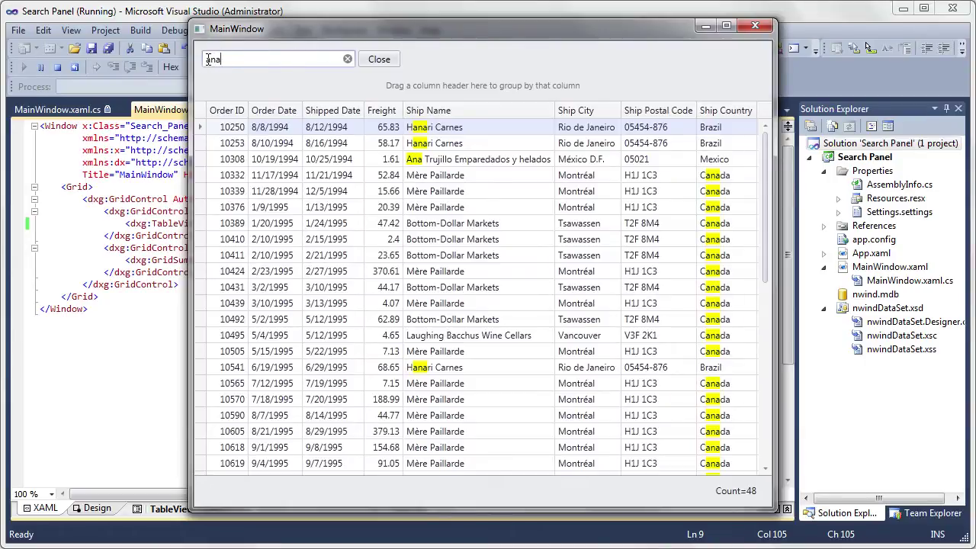
text(ShipName:)
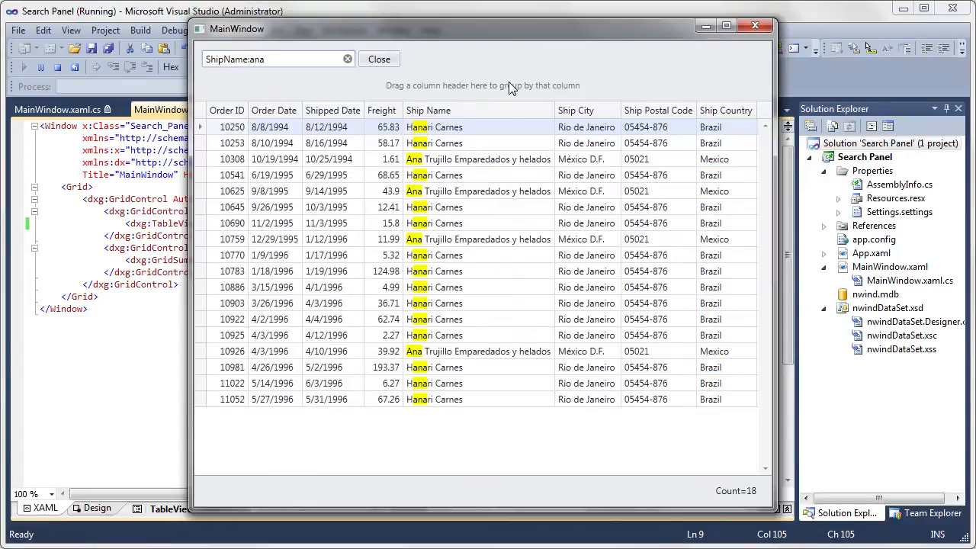
click(206, 59)
text(-)
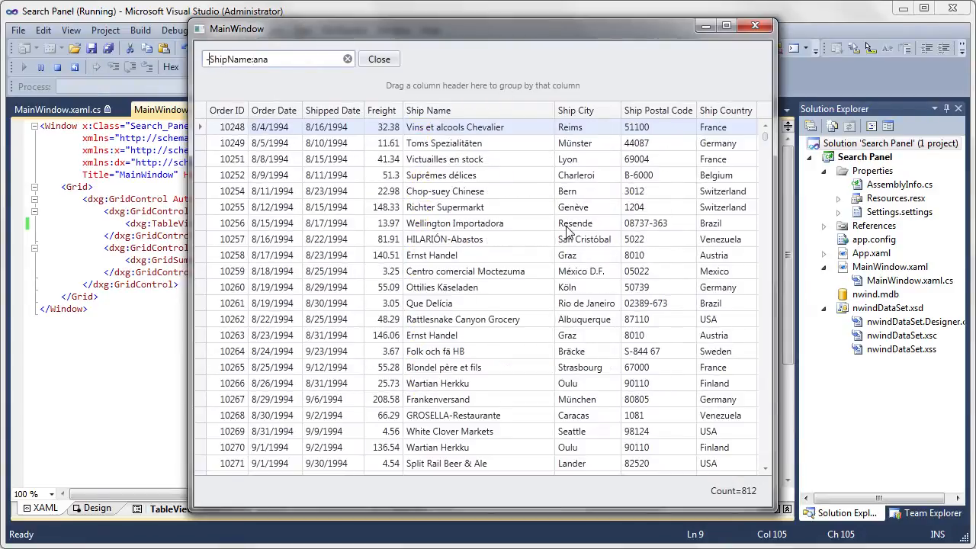
mouse_move(765, 137)
mouse_down()
mouse_move(763, 240)
mouse_move(764, 122)
mouse_up()
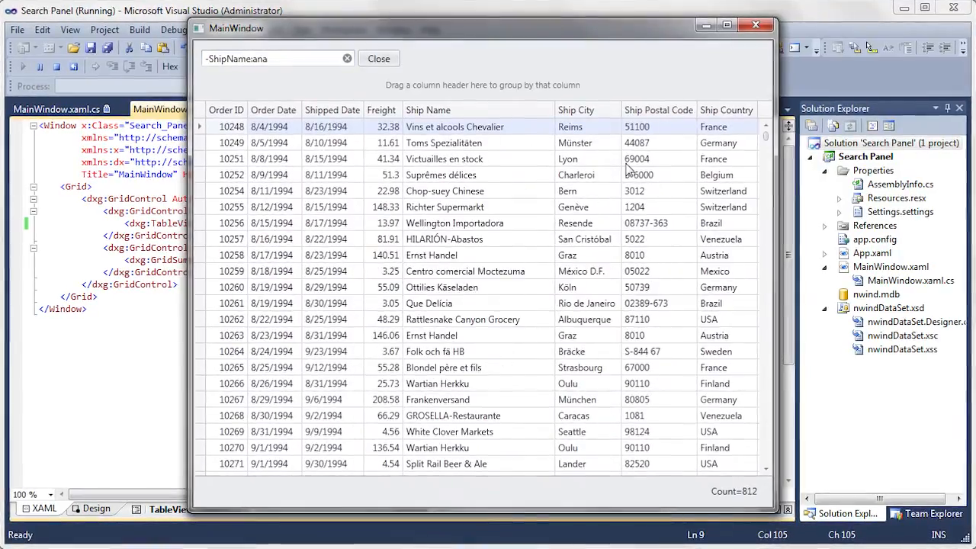
key(shift+F5)
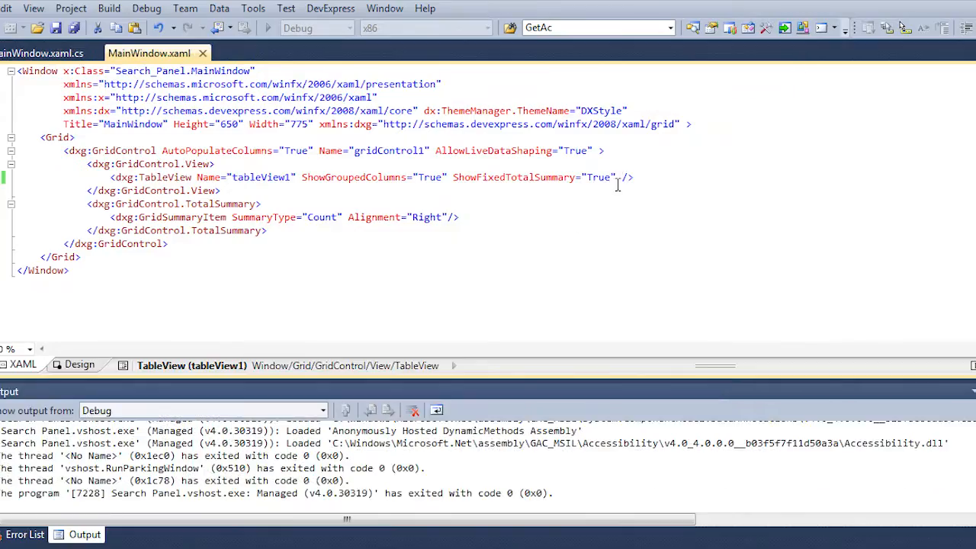
Step: Add ShowSearchPanelMode="Always" to the dxg:TableView element
click(617, 185)
text(S)
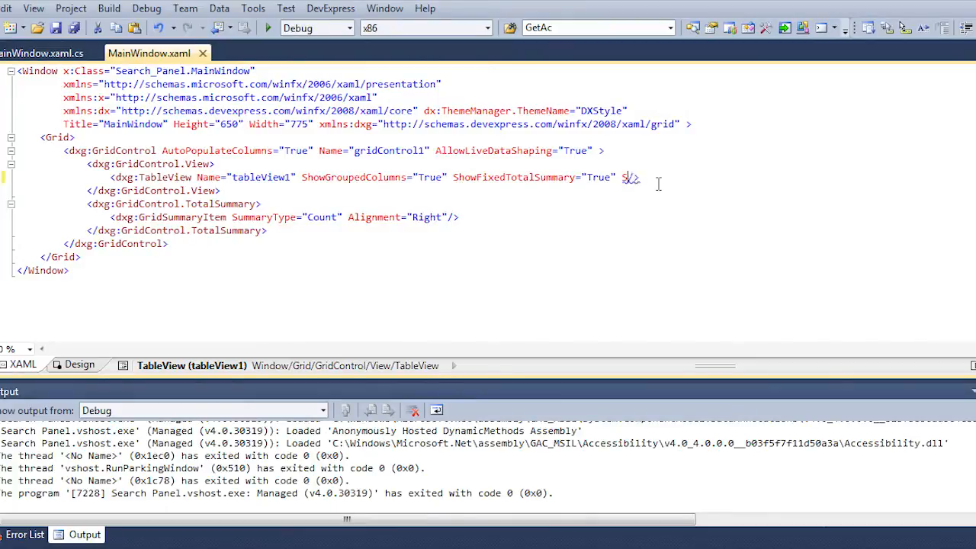
text(howSea)
key(Down)
key(Down)
key(Tab)
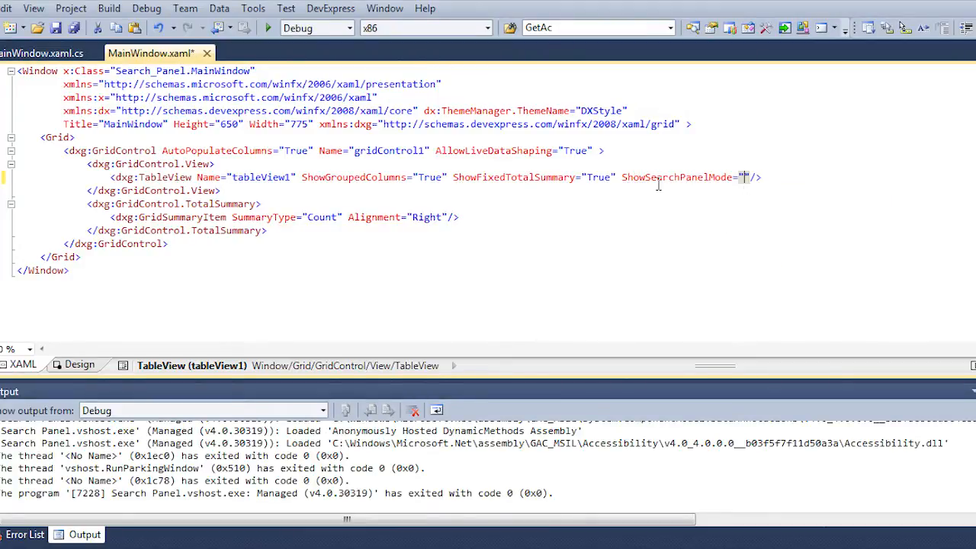
key(Tab)
key(Right)
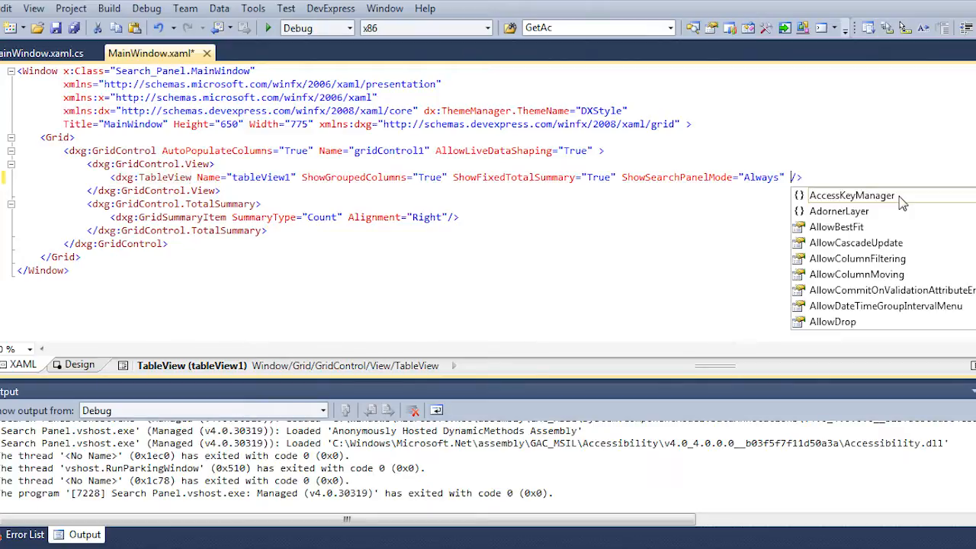
text(Searchpanel)
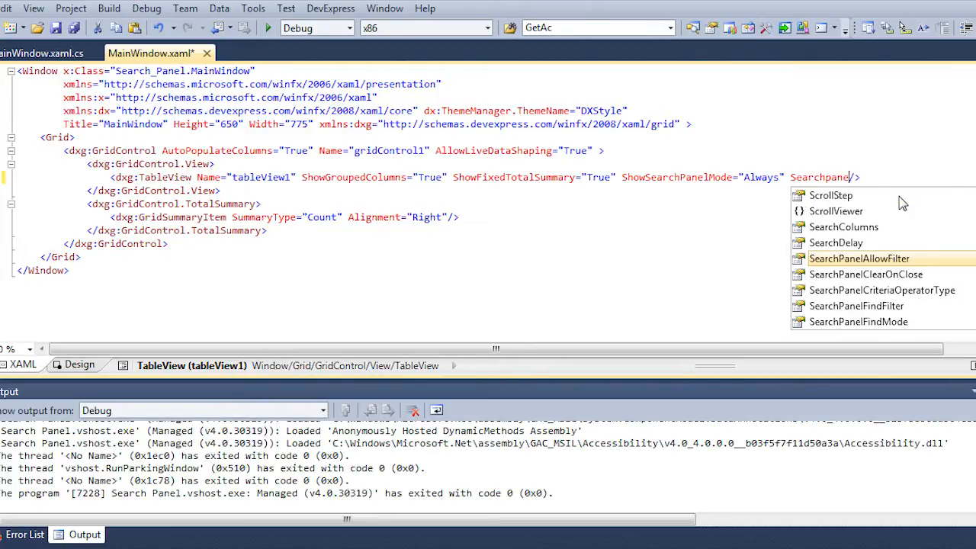
Step: Add SearchPanelFindMode="FindClick" and start a new line for further attributes
key(Down)
key(Down)
key(Down)
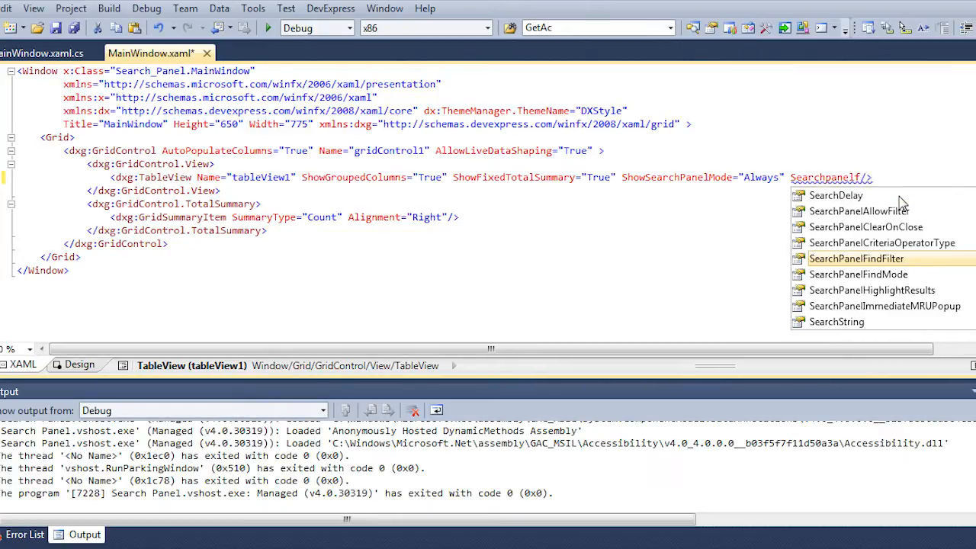
key(Tab)
key(Down)
key(Down)
key(Tab)
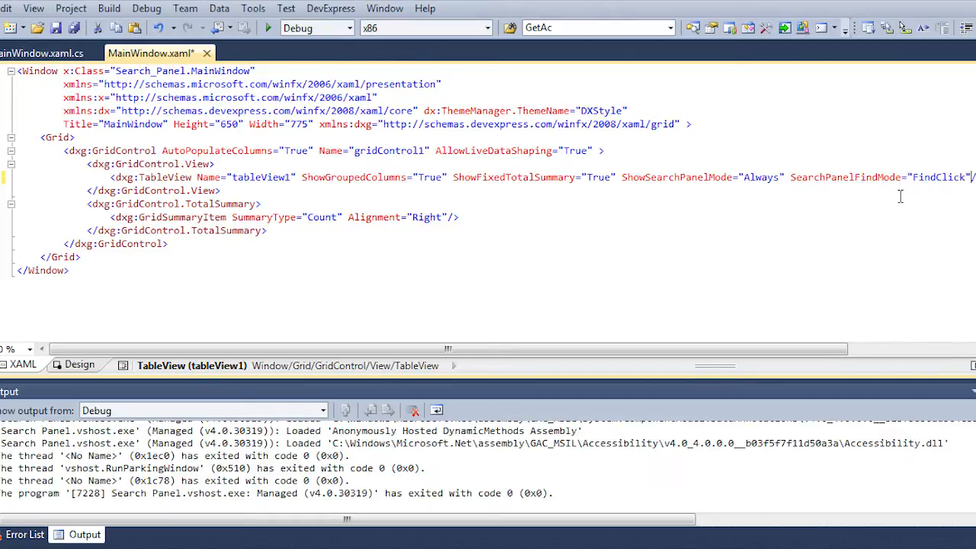
key(Return)
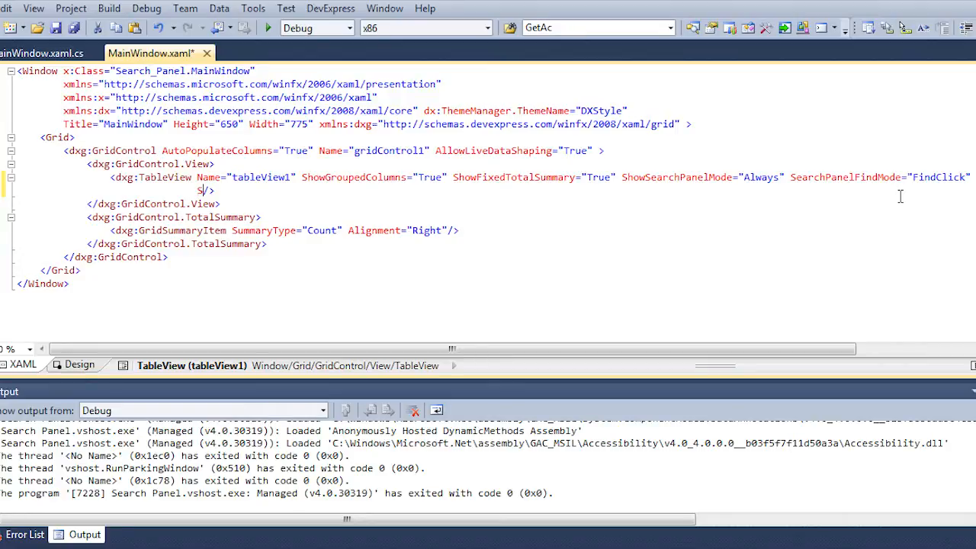
text(Showsearch)
Step: Add ShowSearchPanelFindButton="True" to the TableView
key(Down)
key(Tab)
key(Down)
key(Down)
key(Tab)
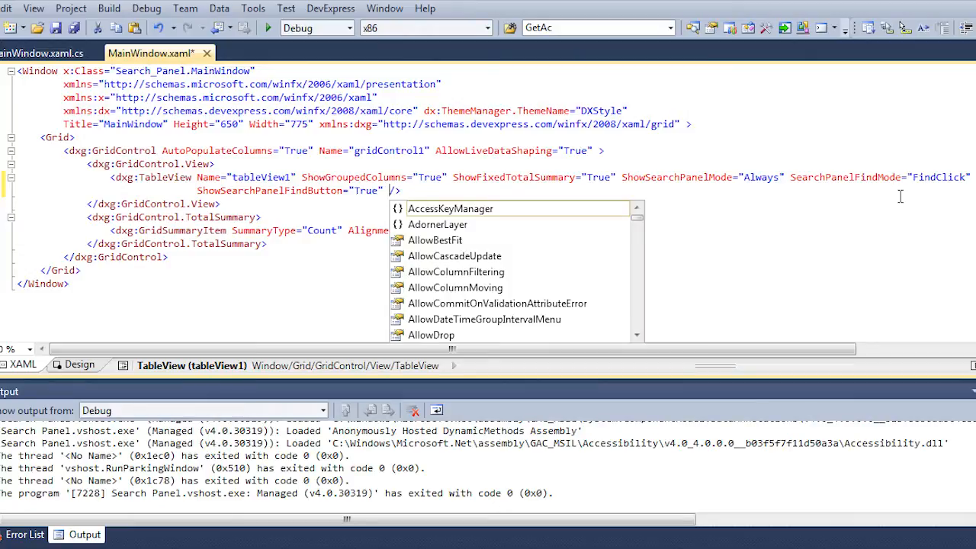
text(searchpan)
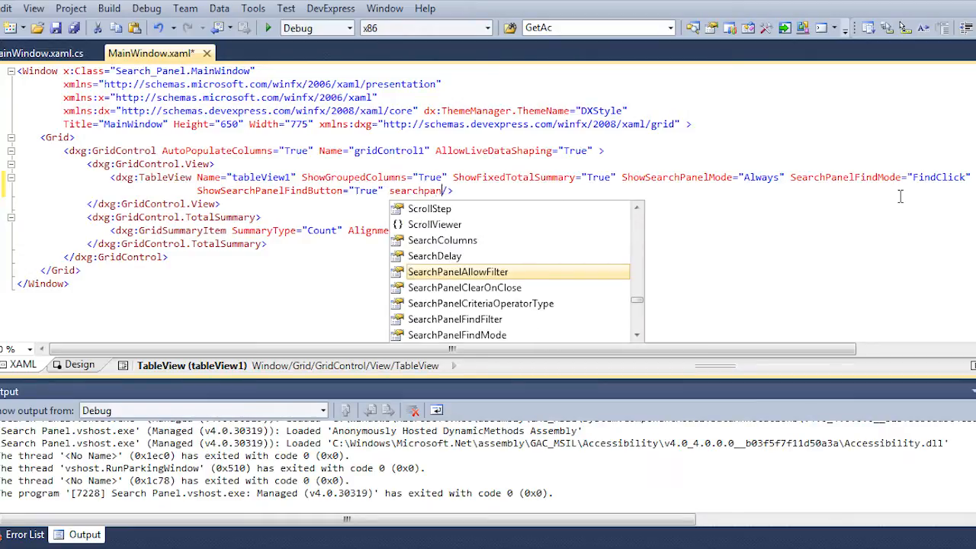
text(elf)
Step: Add SearchPanelFindFilter="StartsWith" to the TableView
key(Tab)
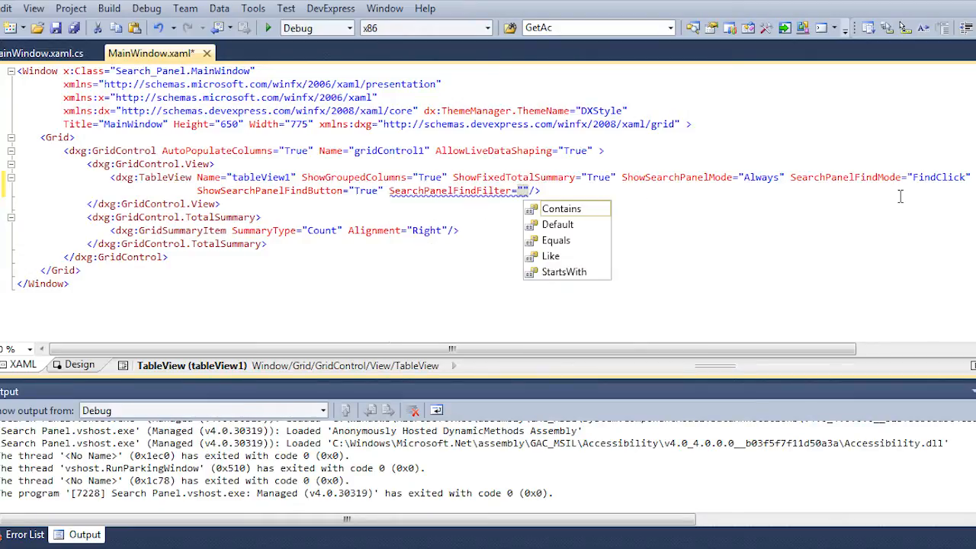
key(Down)
key(Down)
key(Down)
key(Down)
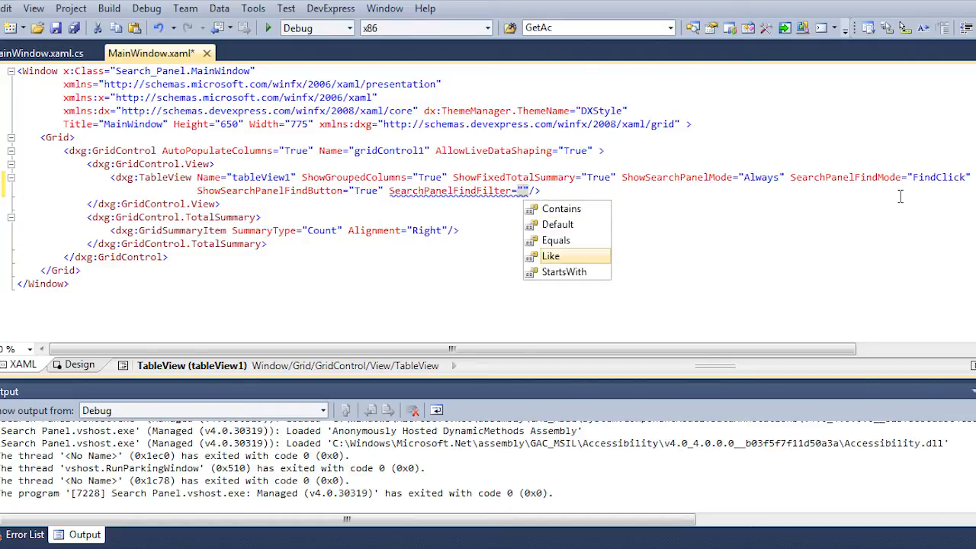
key(Down)
key(Tab)
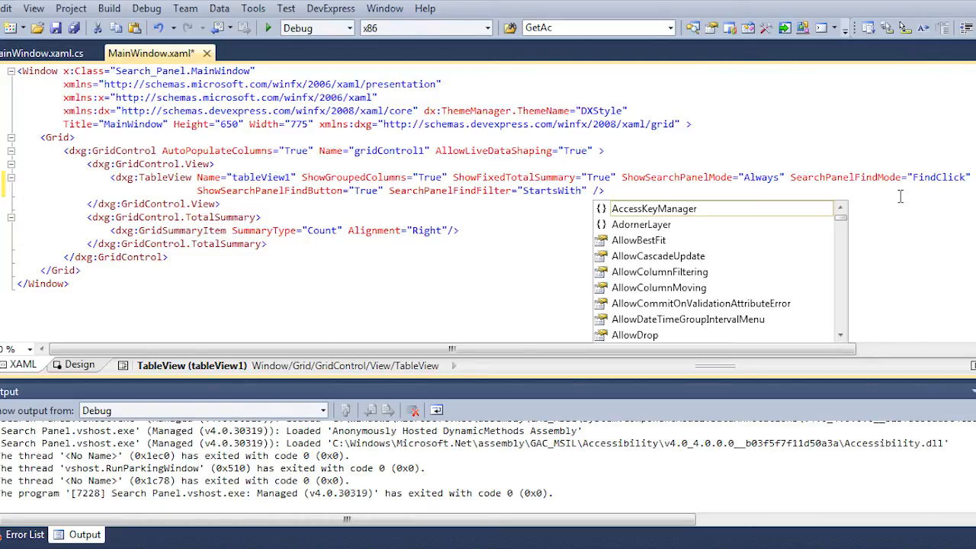
text(Search)
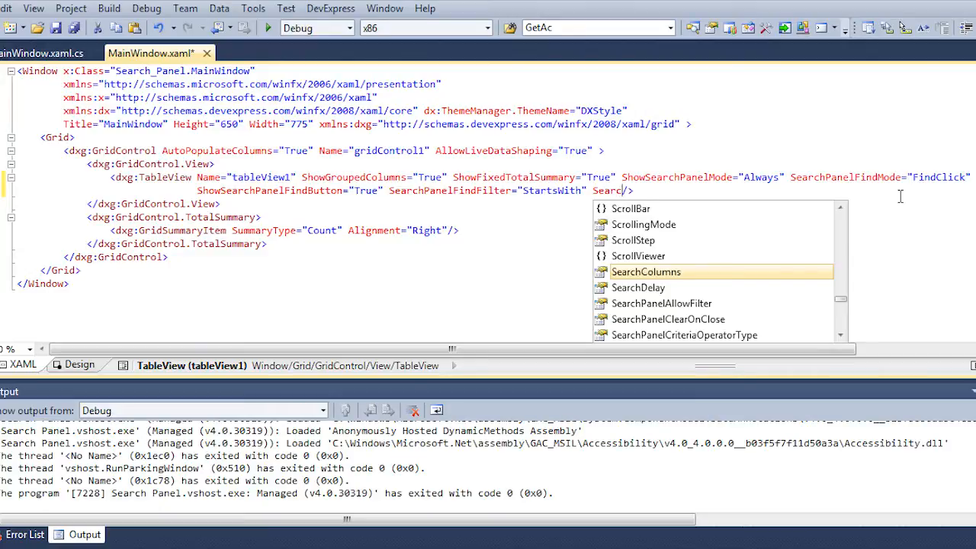
text(Co)
Step: Add SearchColumns="ShipName;ShipCity;ShipCountry" and SearchPanelAllowFilter="False" to the TableView
key(Tab)
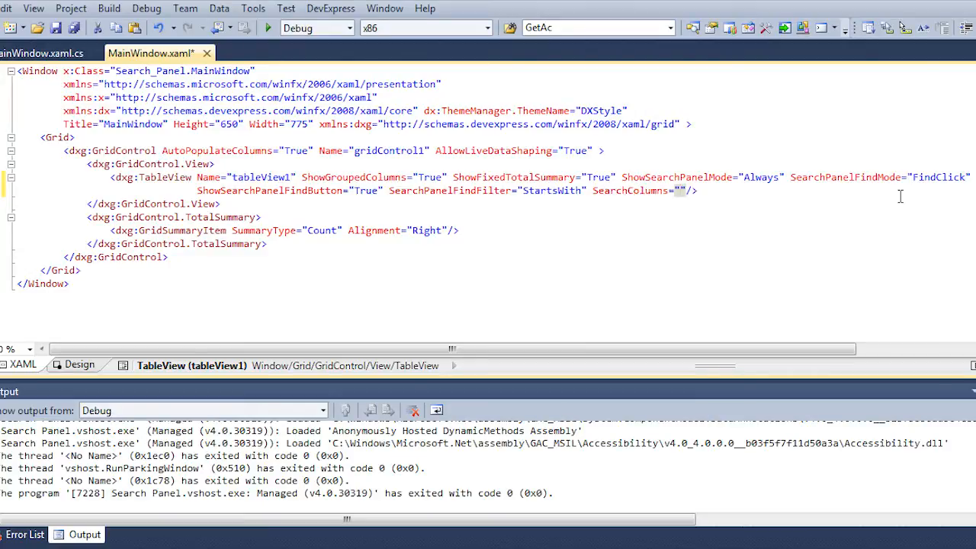
text(ShipName;)
text(ShipCity;)
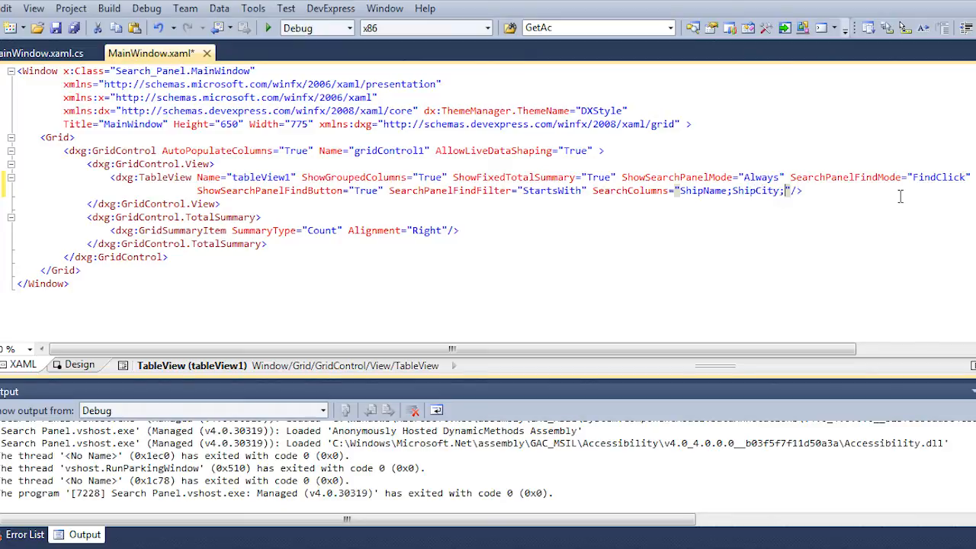
text(ShipCountry)
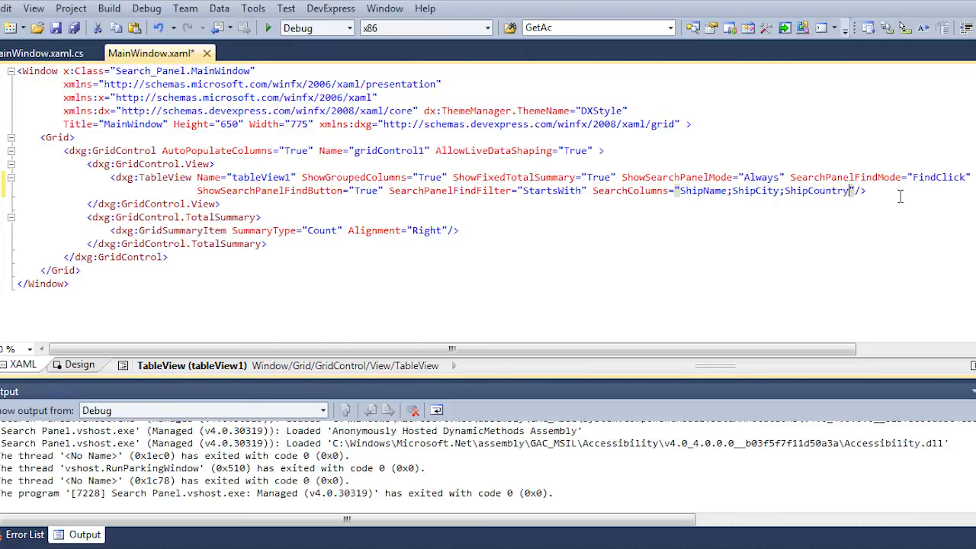
key(End)
key(Return)
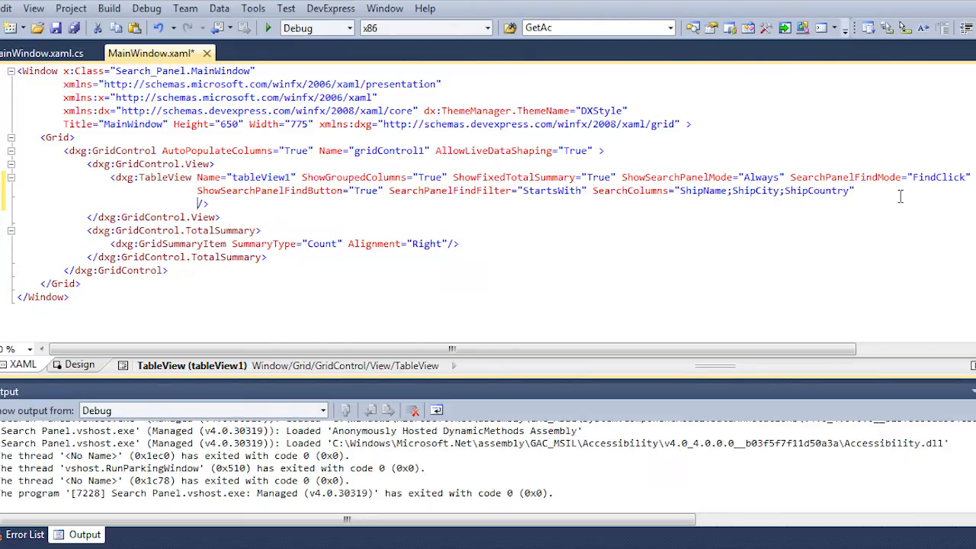
text(Search)
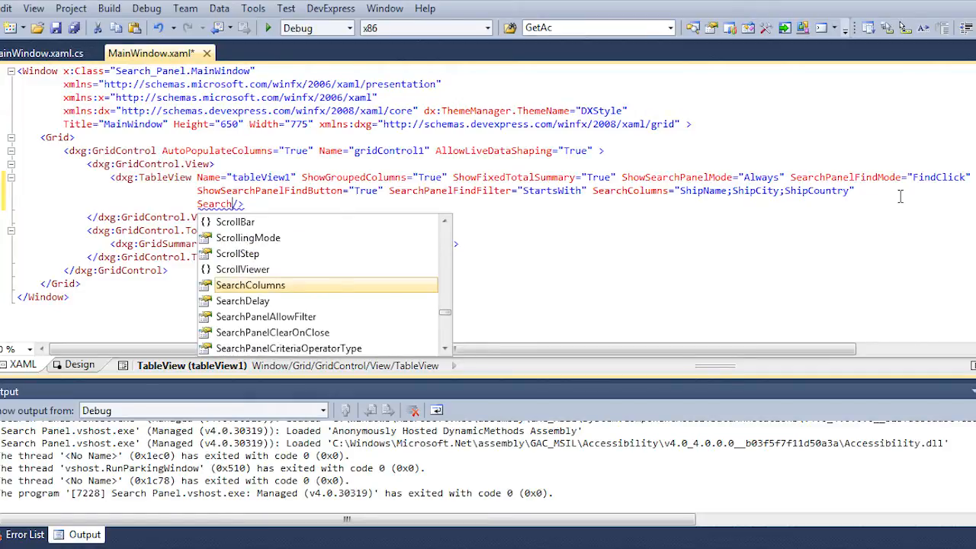
text(PanelAll)
key(Tab)
text(=")
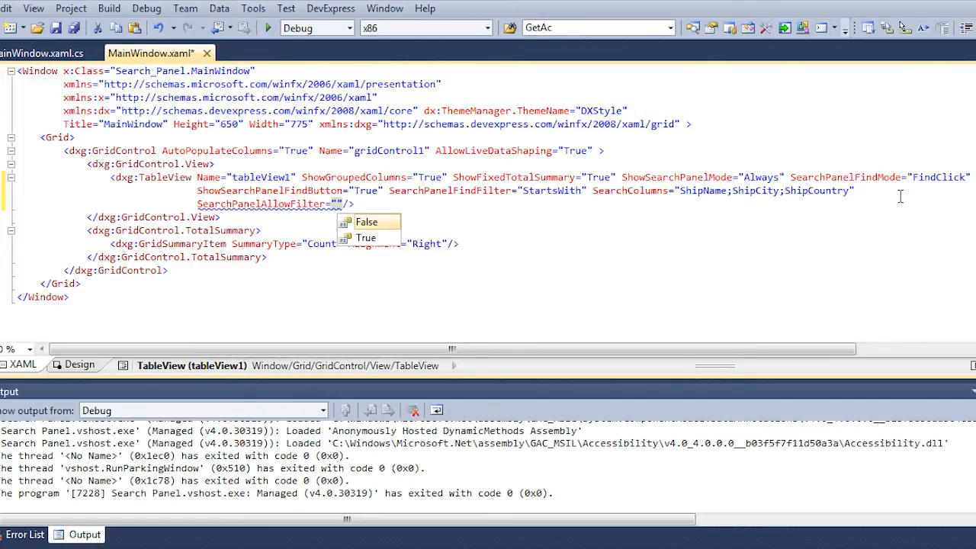
key(Tab)
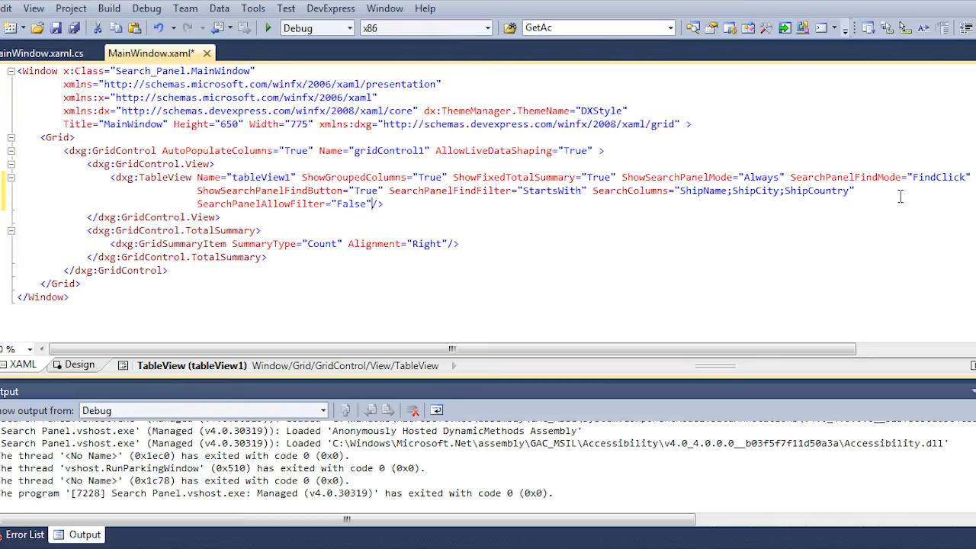
Step: Run the app and Find 'Hana', highlighting Hanari Carnes rows while all 830 orders stay listed
click(269, 28)
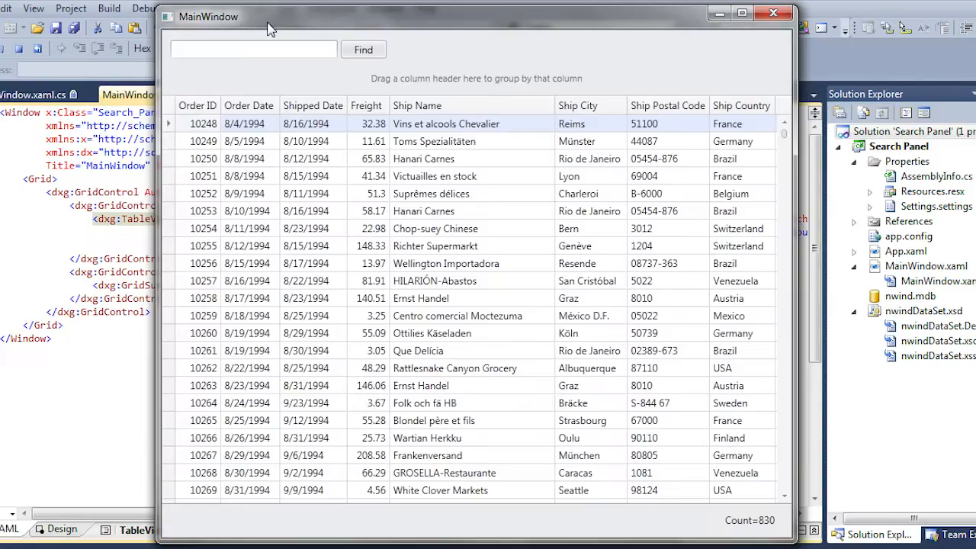
click(255, 47)
text(ana)
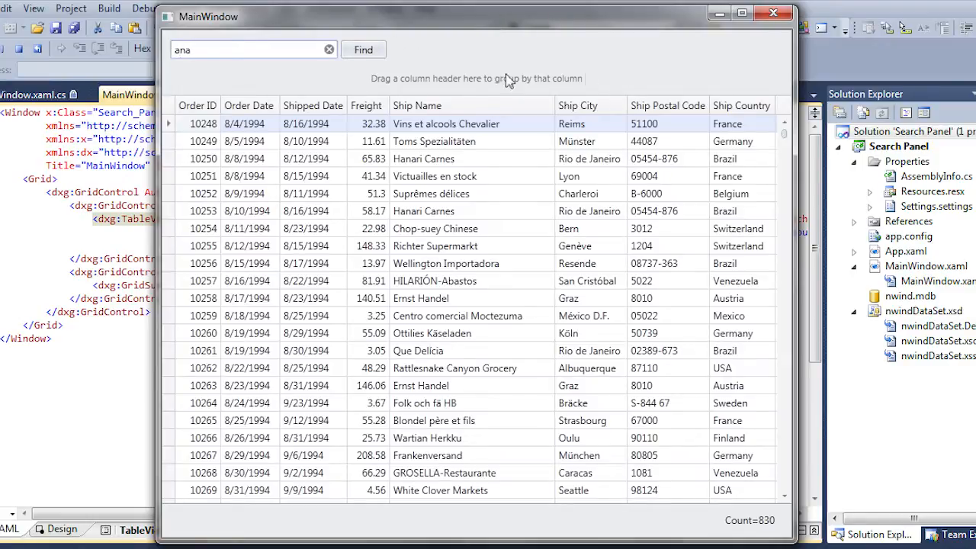
double_click(199, 49)
text(Hana)
click(363, 50)
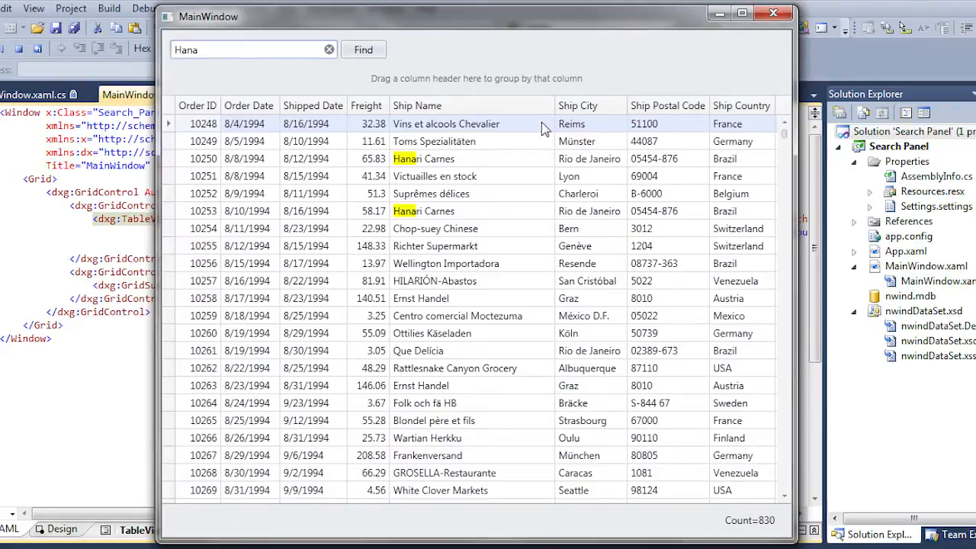